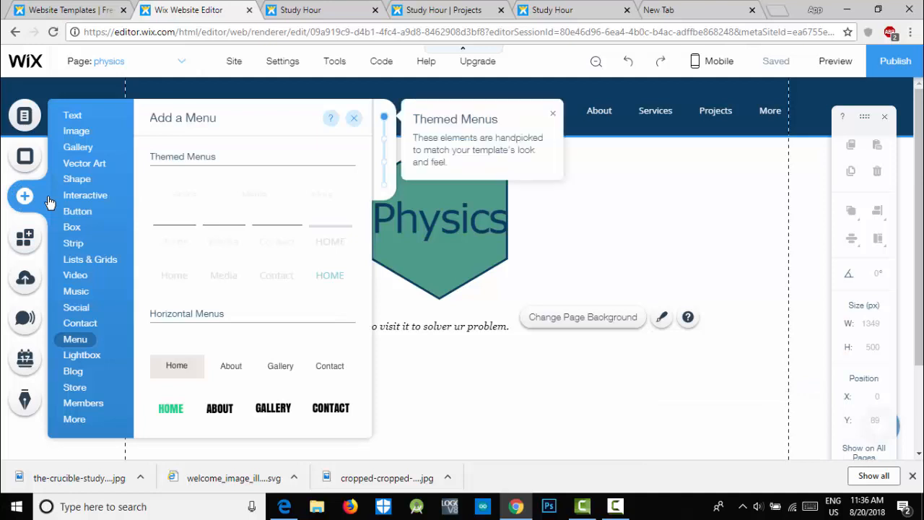
Browse the themed, text and icon button designs available to add to the page
click(96, 213)
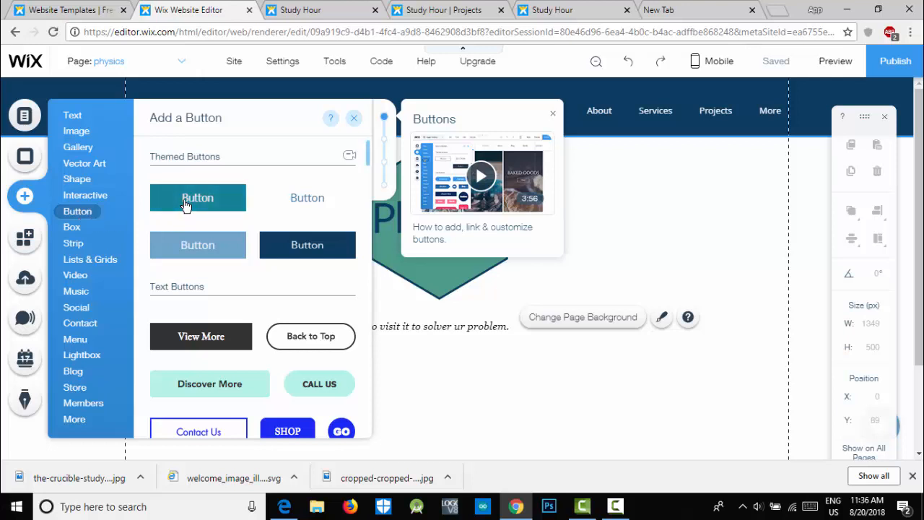
scroll(261, 289, down, 3)
scroll(261, 292, up, 3)
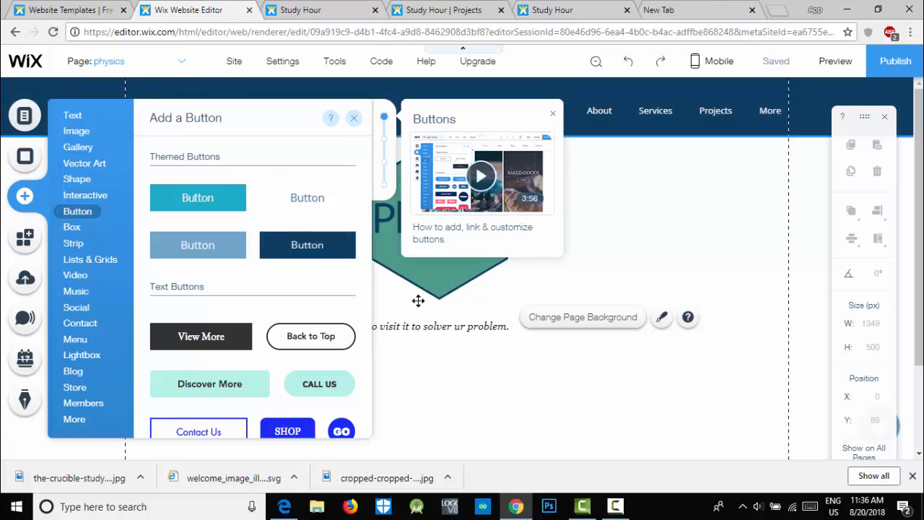
scroll(262, 331, down, 1)
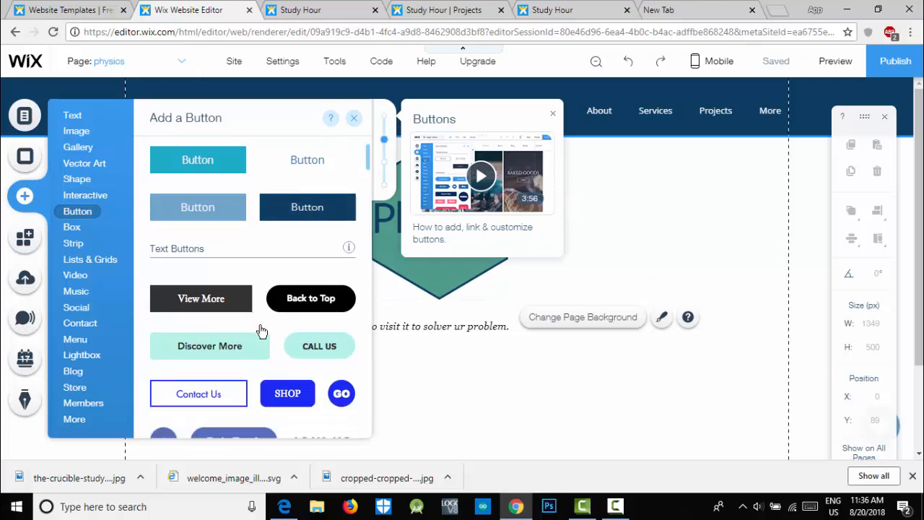
scroll(261, 330, down, 10)
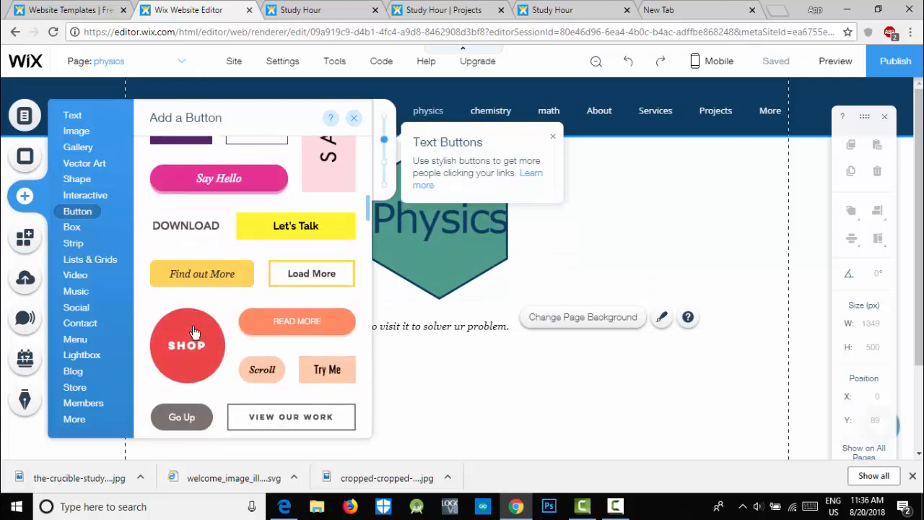
scroll(193, 332, down, 2)
scroll(239, 311, up, 6)
scroll(217, 346, down, 7)
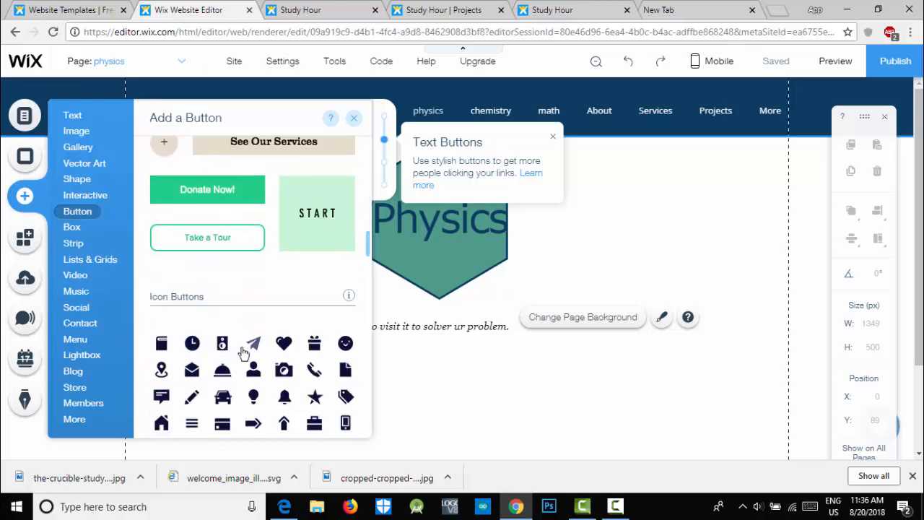
scroll(244, 351, down, 3)
scroll(223, 330, down, 3)
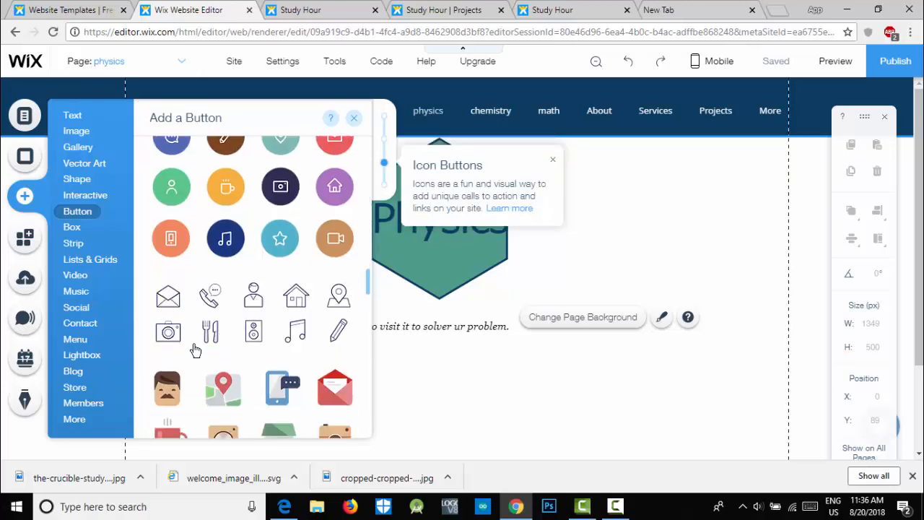
scroll(231, 296, up, 1)
scroll(226, 299, down, 5)
scroll(229, 306, up, 12)
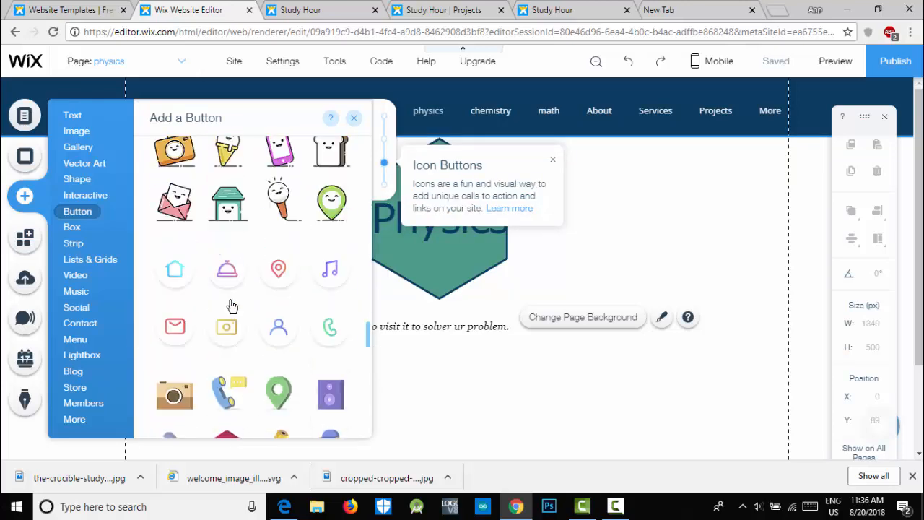
scroll(239, 342, up, 5)
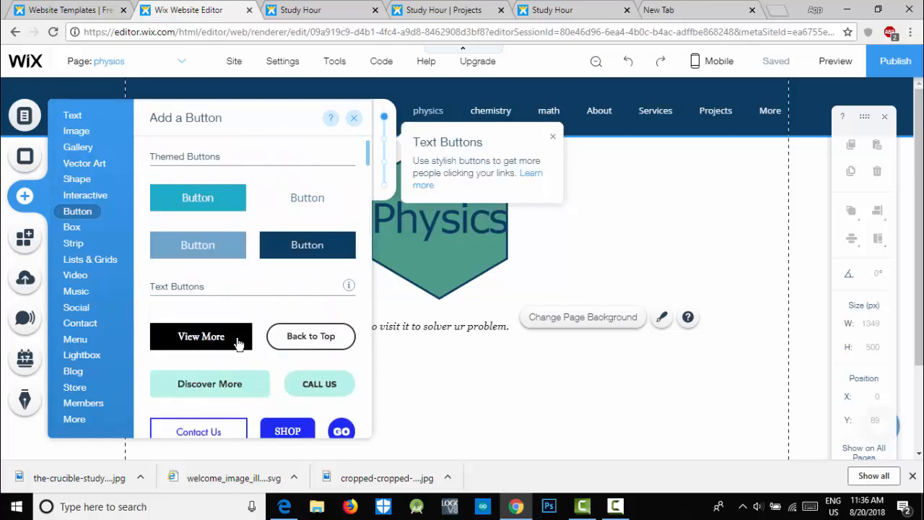
Add the dark blue themed button below the page's description text, sized about 142 by 135 px at X 27, Y 422
scroll(239, 342, down, 3)
scroll(216, 322, up, 3)
scroll(215, 320, up, 1)
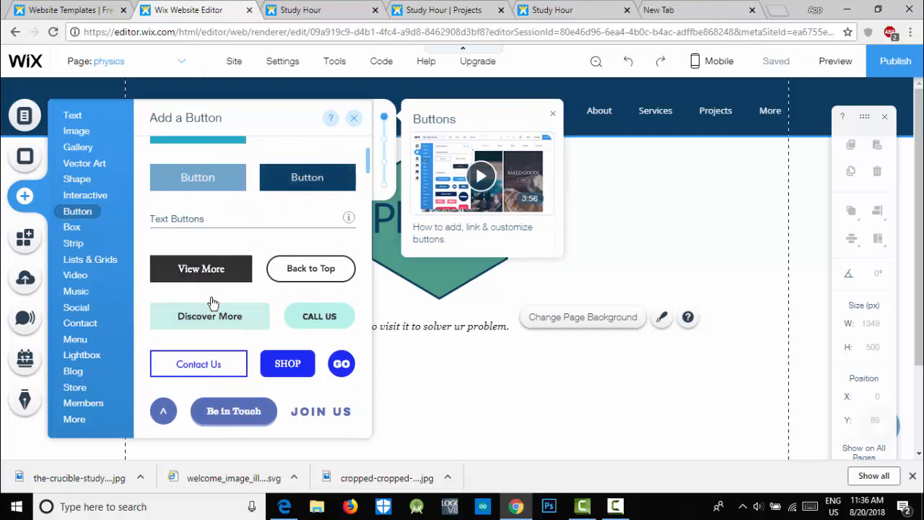
drag(316, 193, 195, 455)
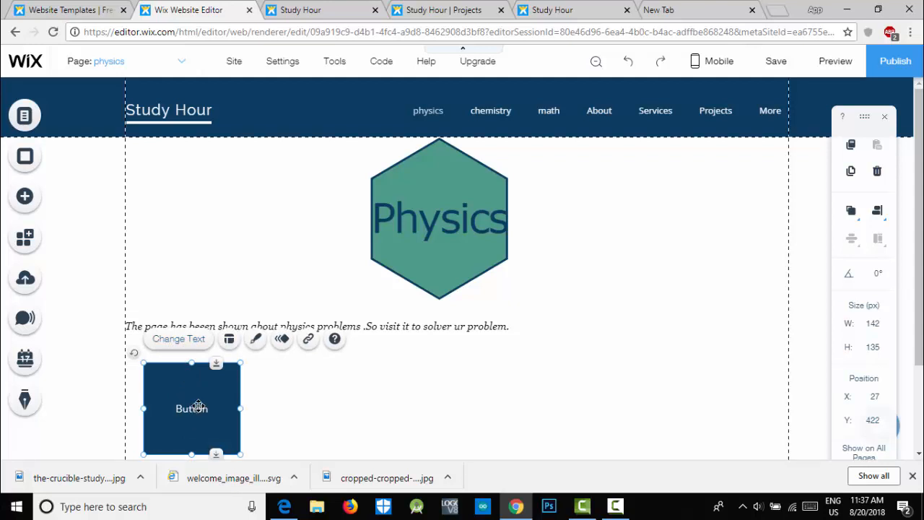
Change the new dark blue button's text to "chapter 1"
click(179, 342)
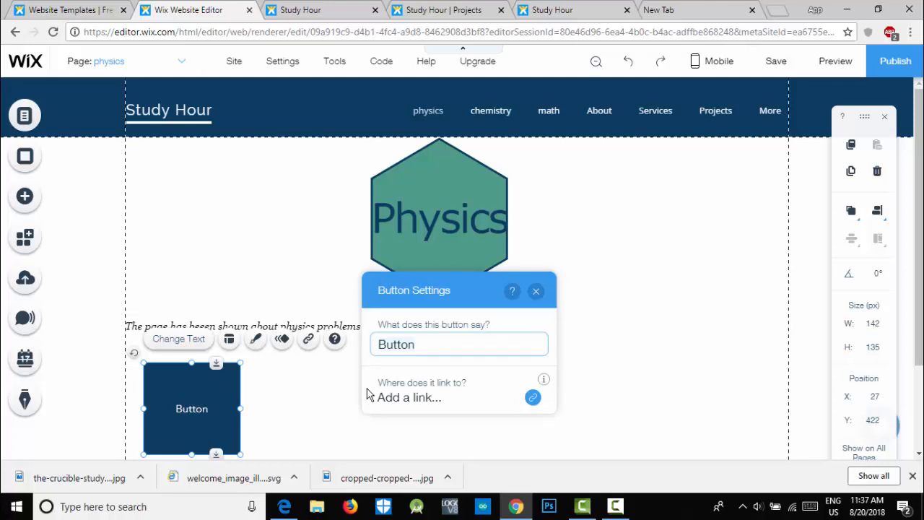
key(ctrl+a)
text(ch)
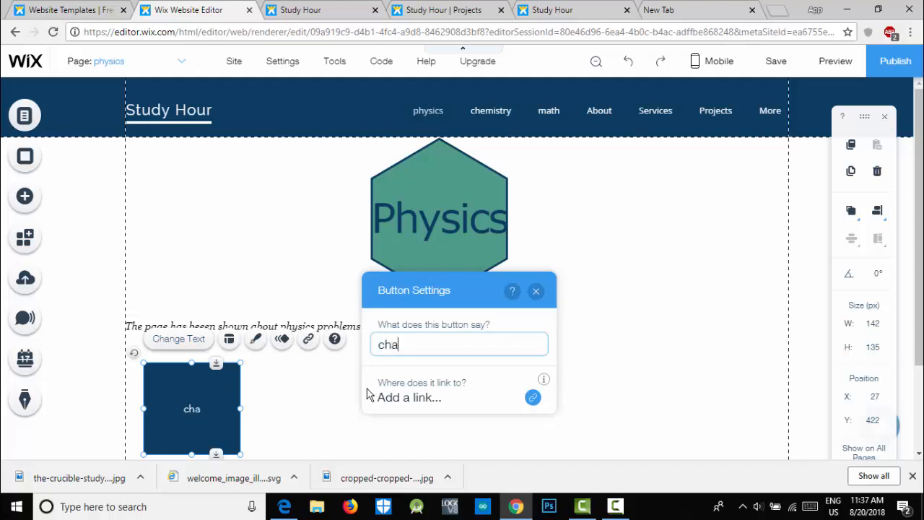
text(apter 1)
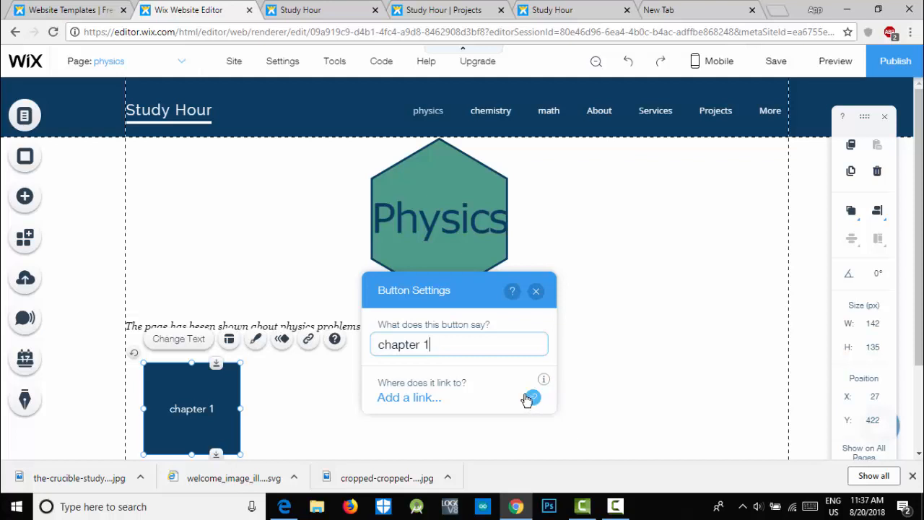
click(611, 333)
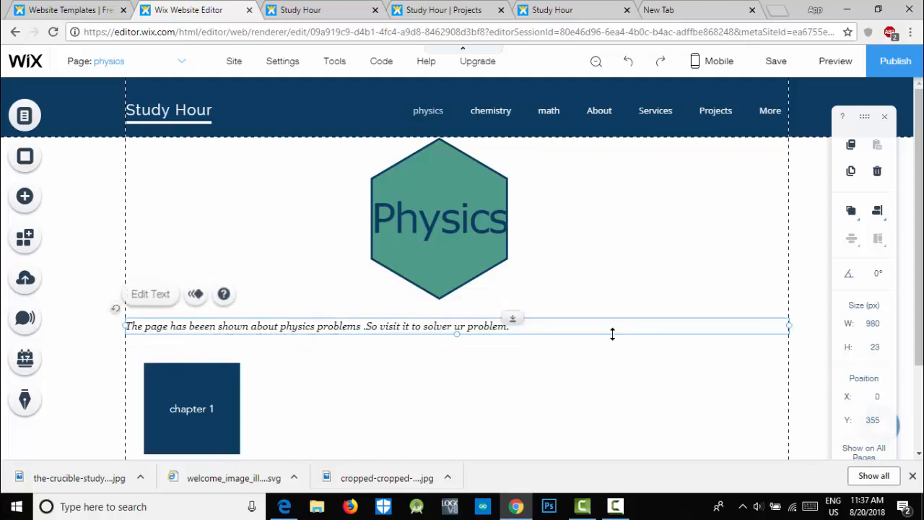
Try left alignment for the chapter 1 button's text and return it to centered
click(207, 409)
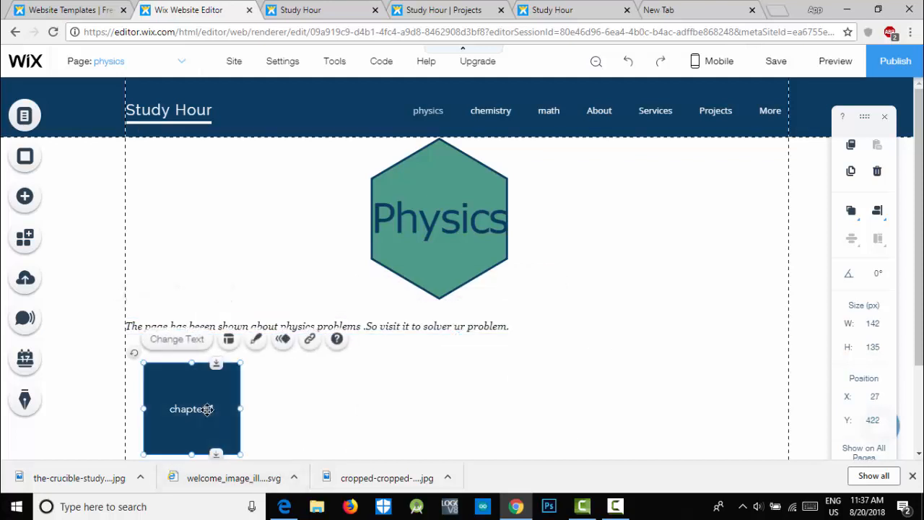
click(229, 342)
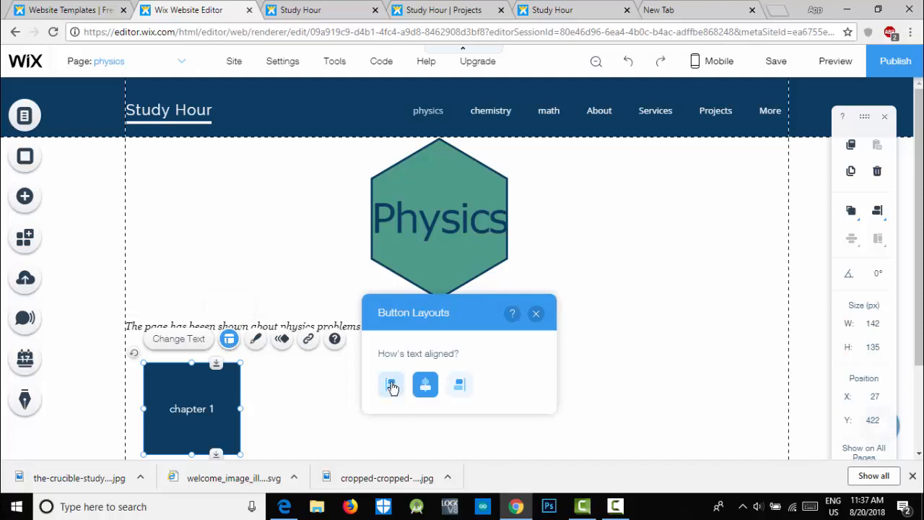
click(391, 385)
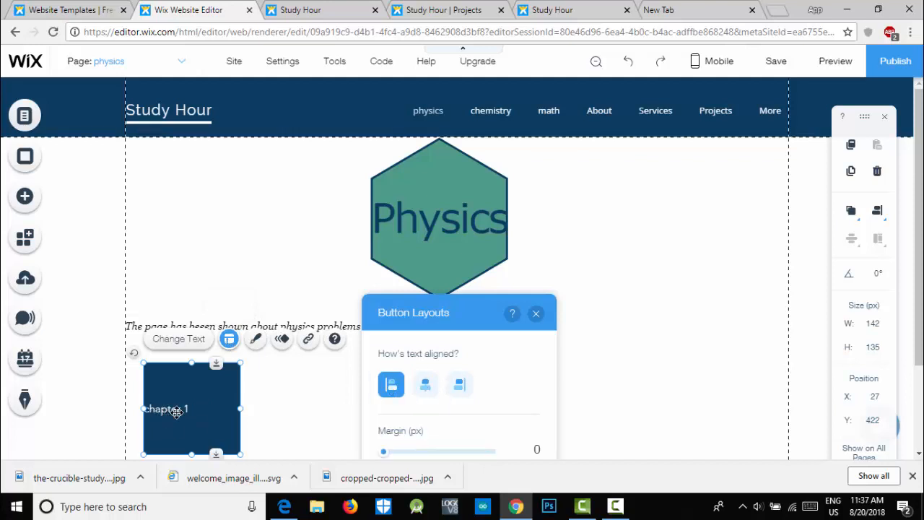
click(432, 392)
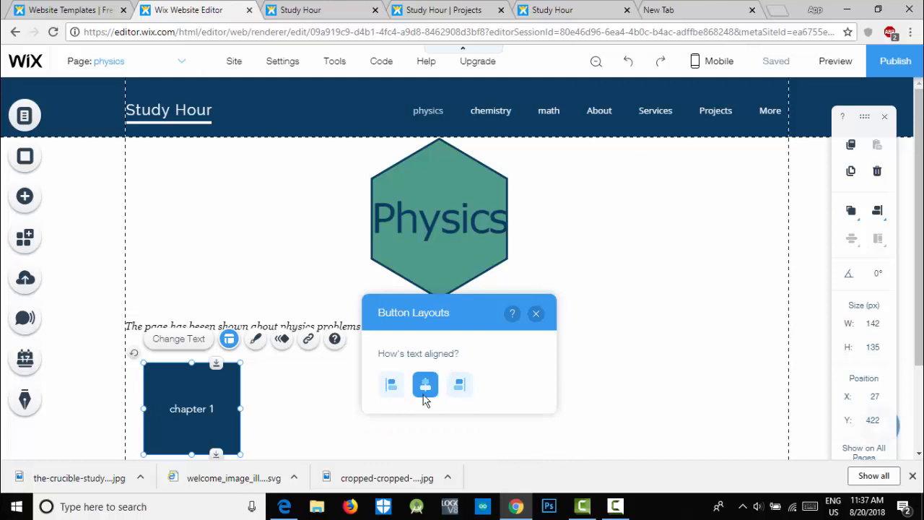
click(536, 313)
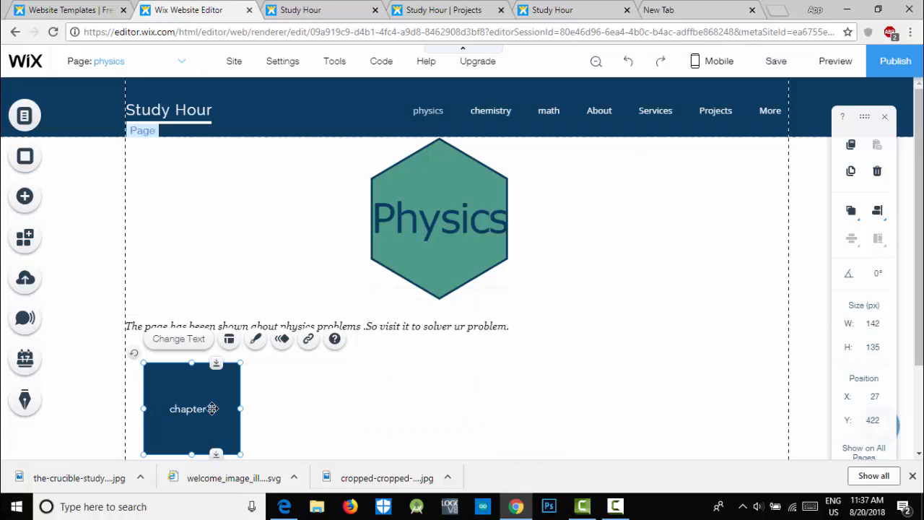
Customize the chapter 1 button's design by setting its regular border color to dark green #296356
click(257, 343)
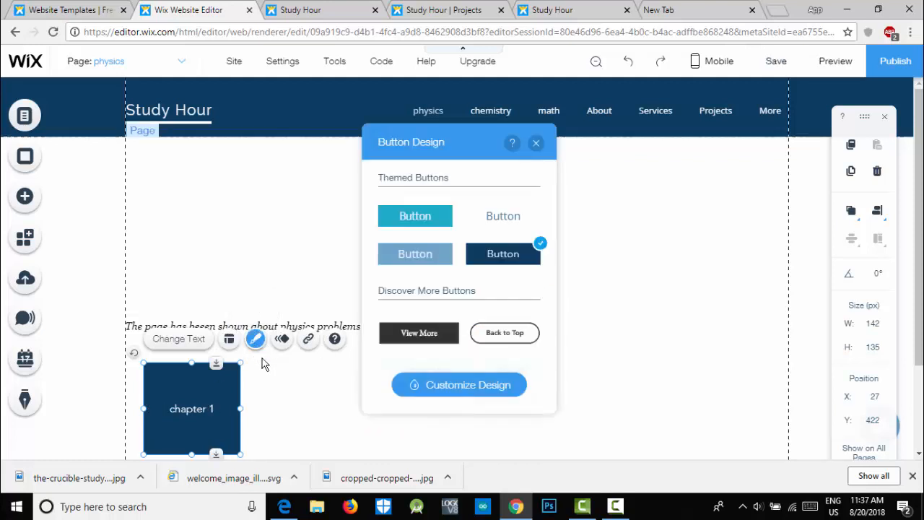
click(456, 386)
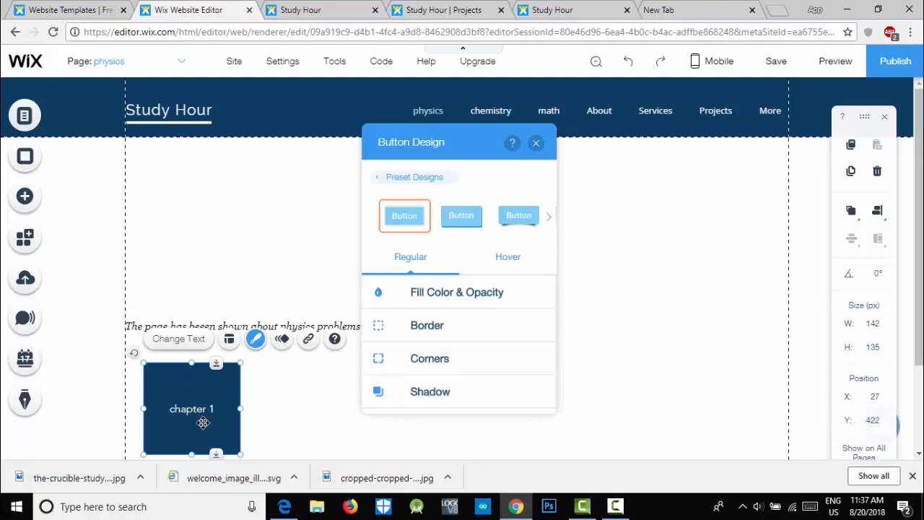
click(430, 326)
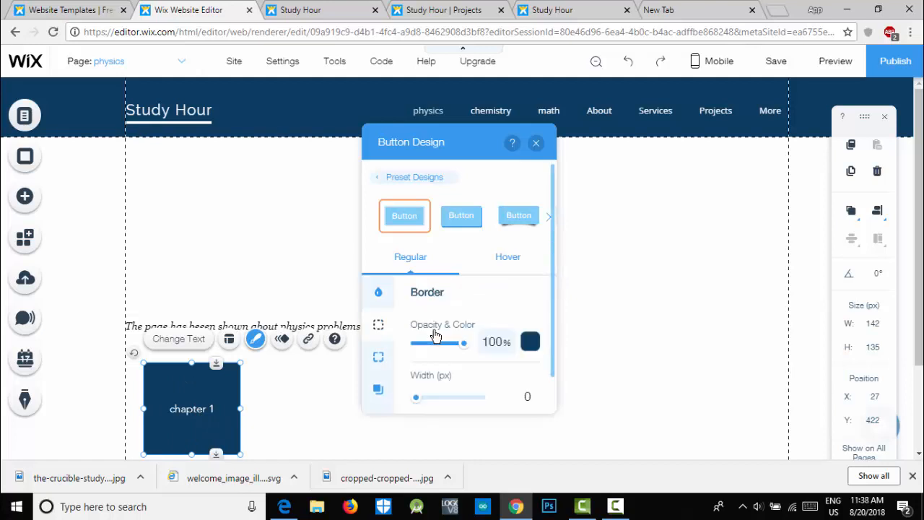
click(531, 343)
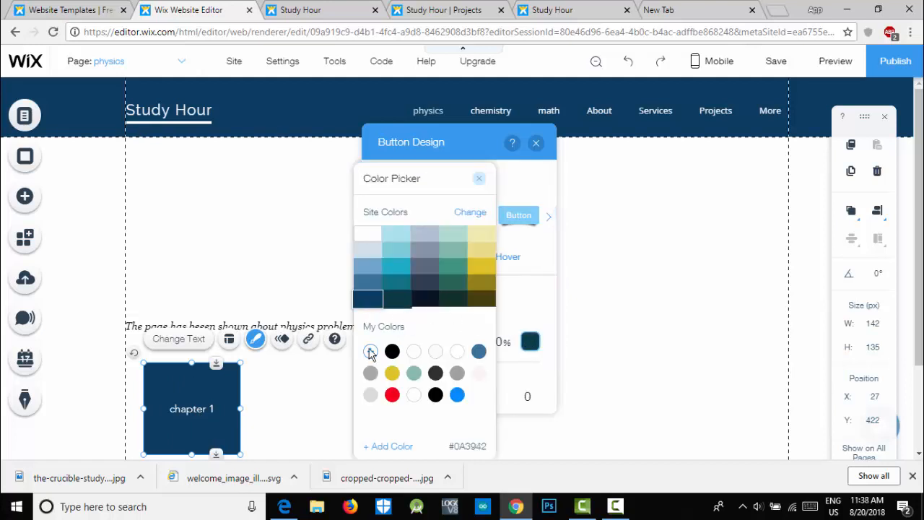
click(457, 291)
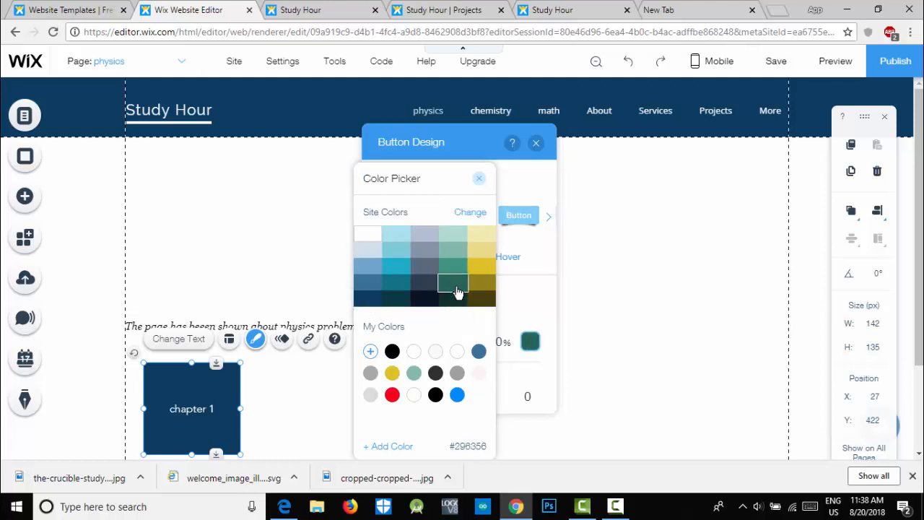
click(614, 346)
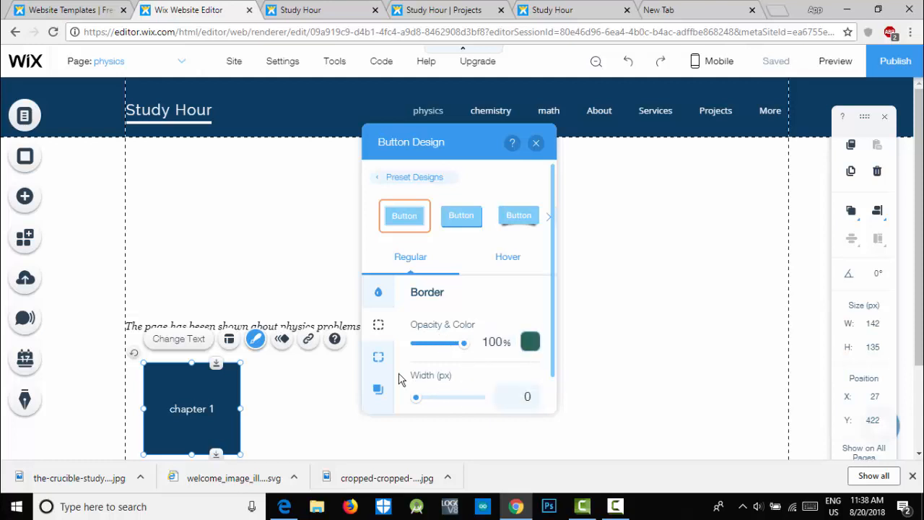
click(292, 398)
click(289, 398)
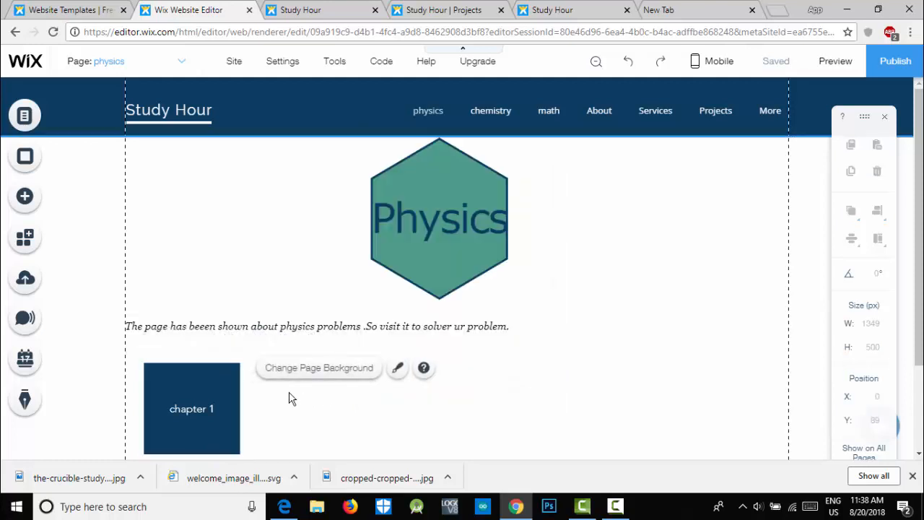
Reopen the chapter 1 button's custom border settings and try adjusting the border width
click(186, 407)
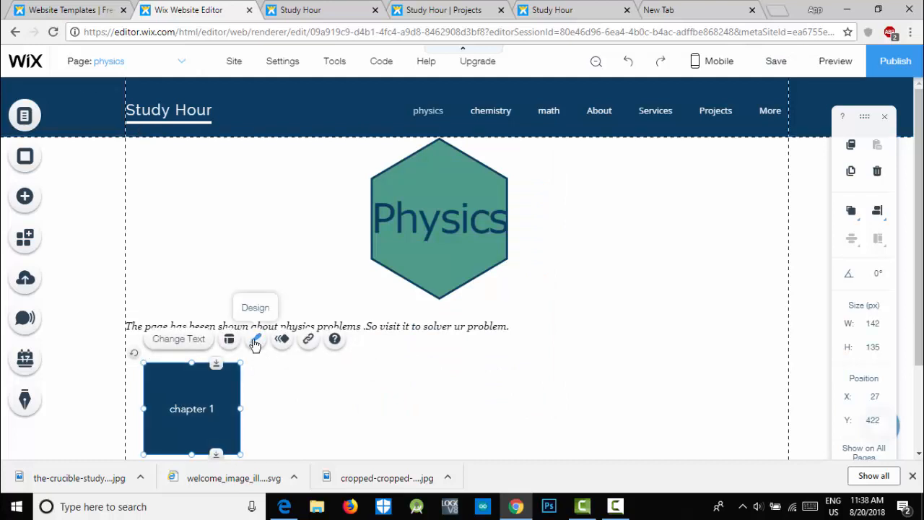
click(479, 387)
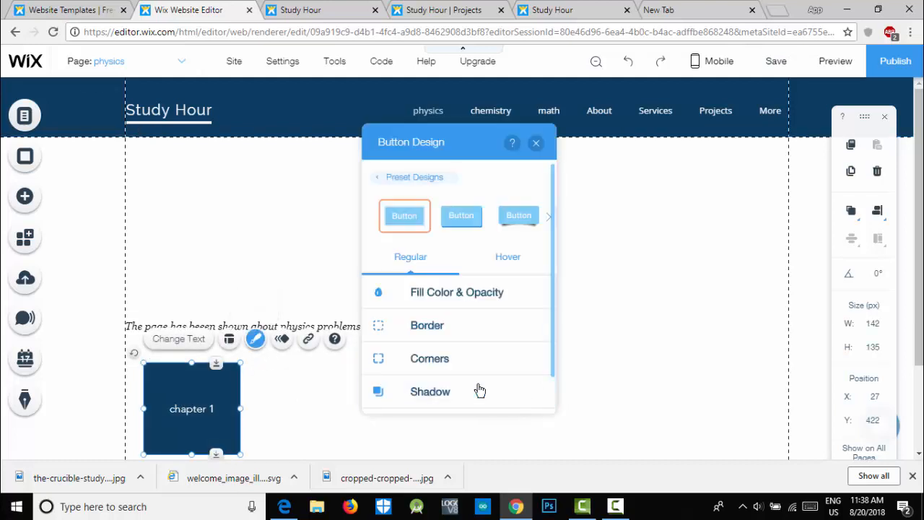
click(473, 334)
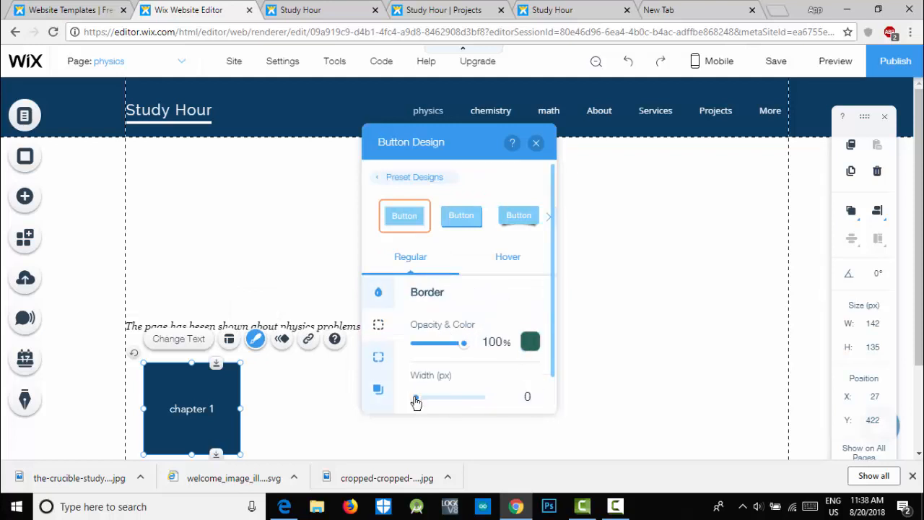
mouse_move(419, 405)
mouse_down()
mouse_move(466, 406)
mouse_move(406, 400)
mouse_up()
Set the chapter 1 button's regular text color to the pale blue #D1E0EB from the site colors
scroll(378, 318, down, 1)
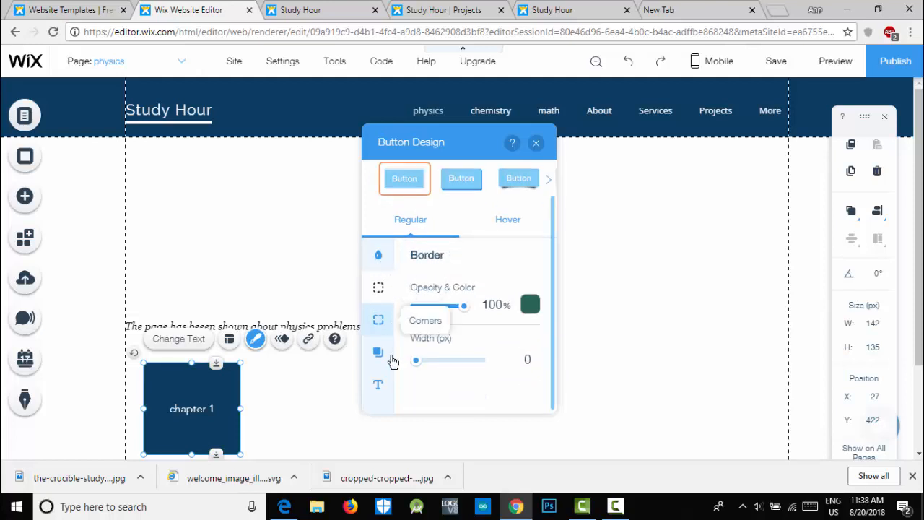
click(378, 385)
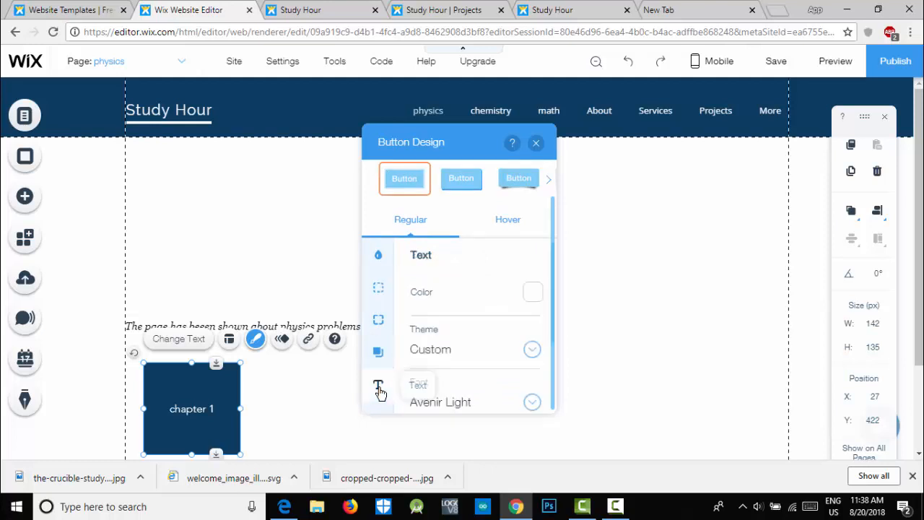
scroll(466, 400, down, 2)
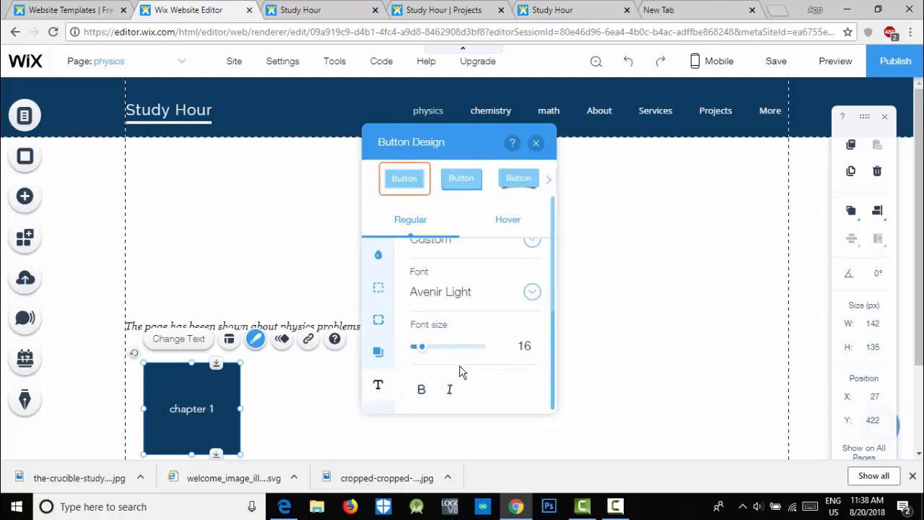
scroll(460, 369, up, 2)
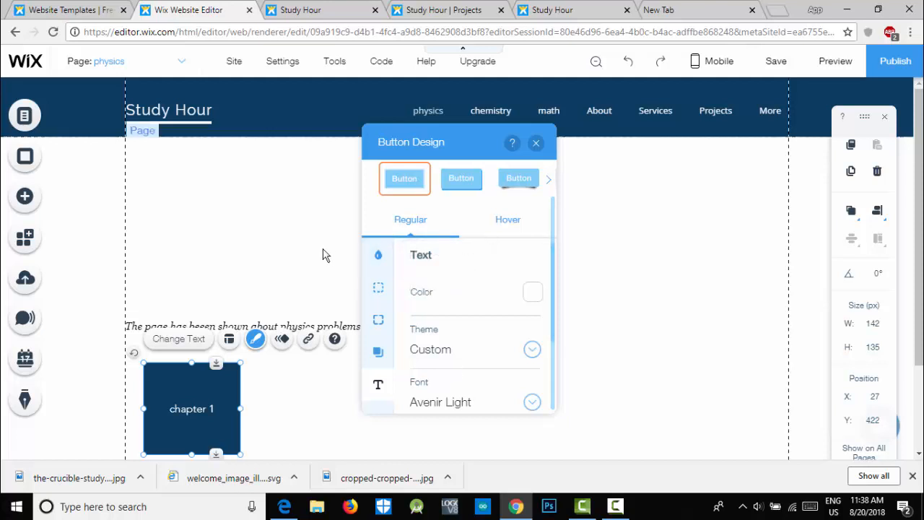
click(534, 297)
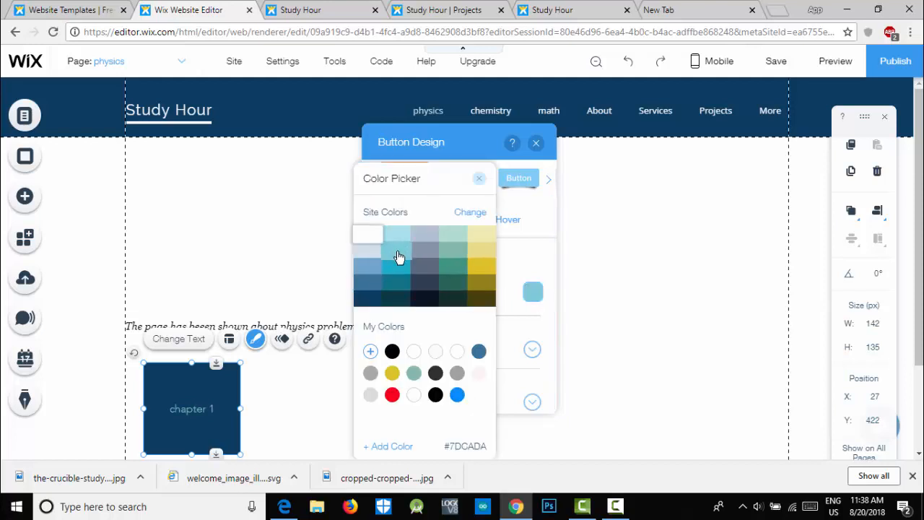
click(367, 257)
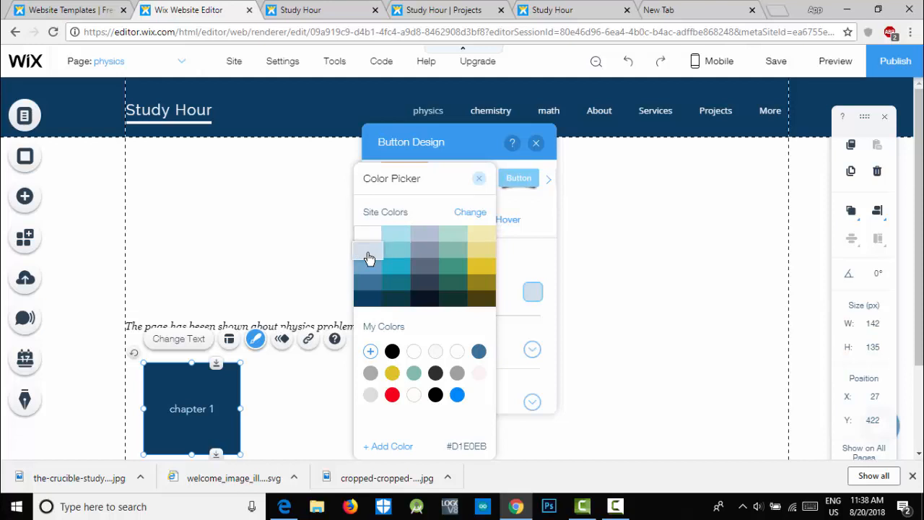
Set the chapter 1 button's hover text color to the medium blue from the site colors
click(672, 362)
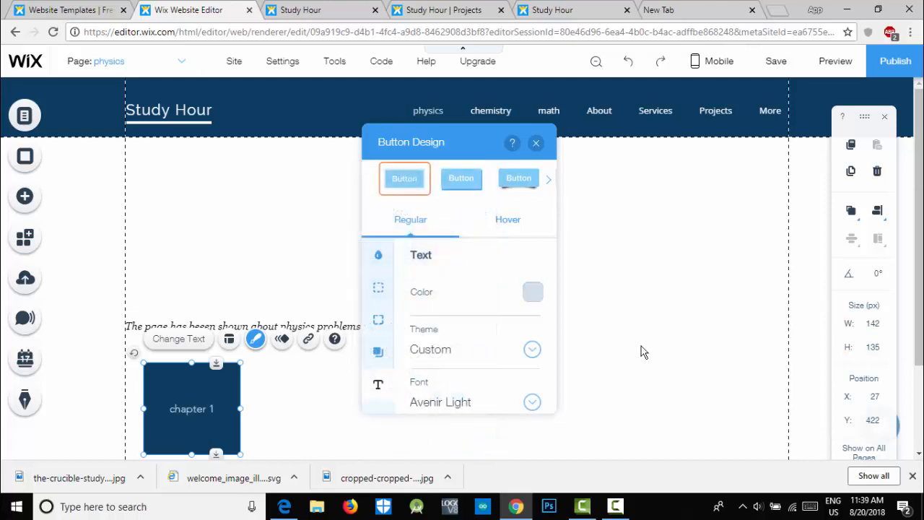
click(509, 237)
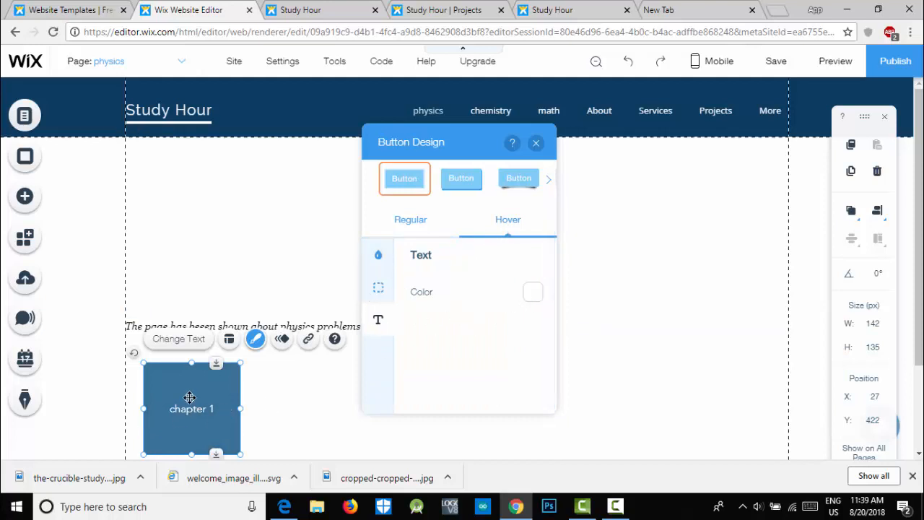
click(533, 294)
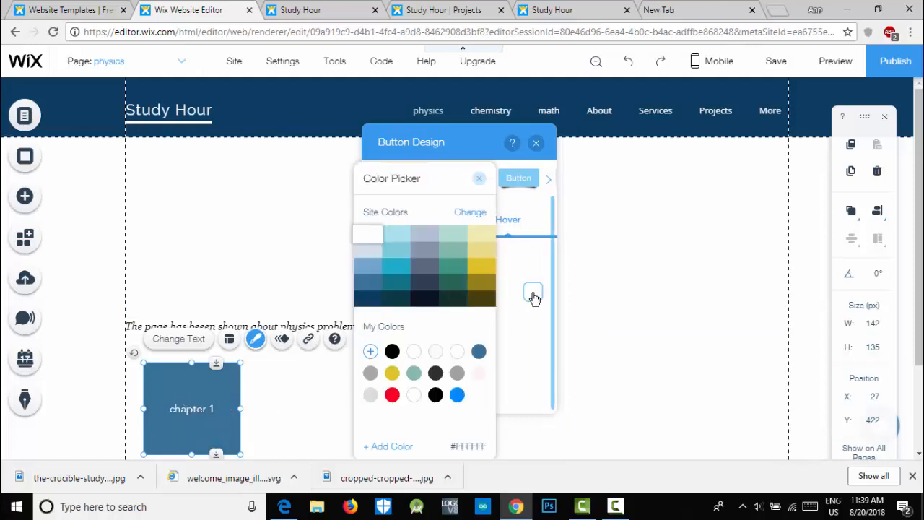
click(393, 272)
click(365, 287)
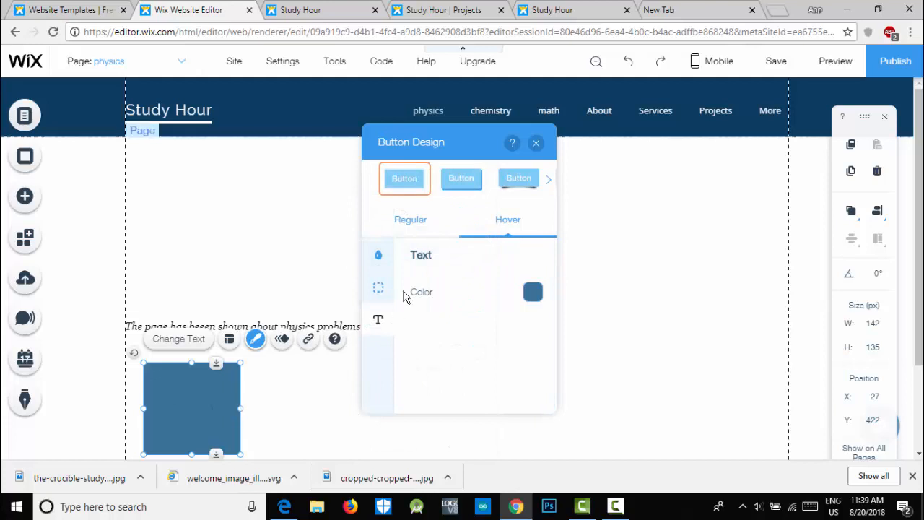
Apply the preset design with the curved shadow beneath it to the chapter 1 button
click(409, 222)
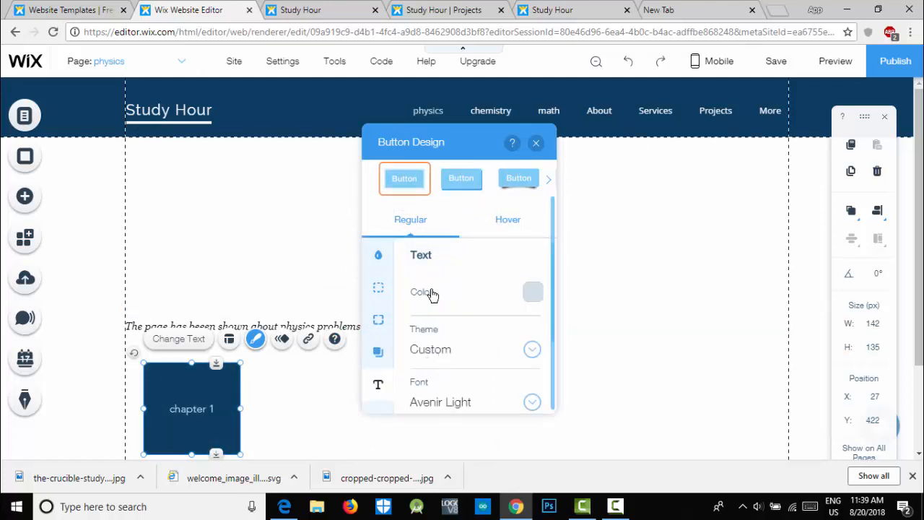
click(549, 179)
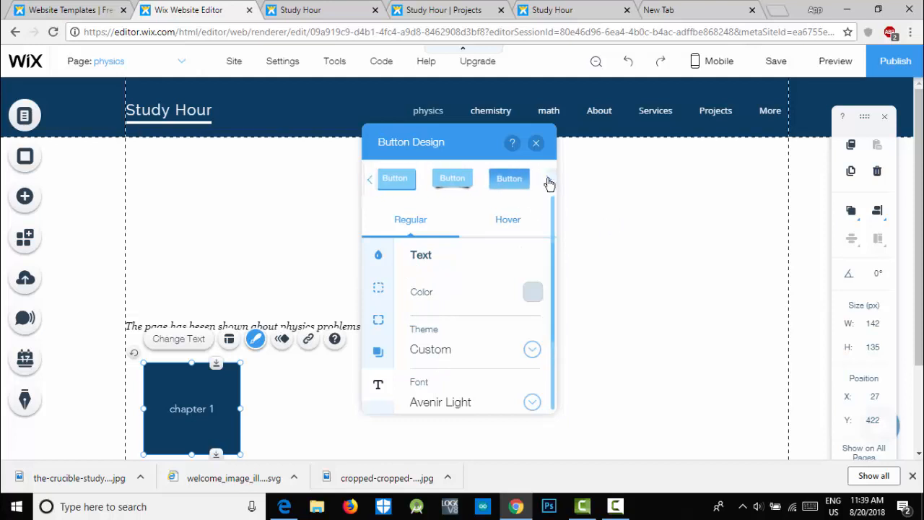
click(395, 184)
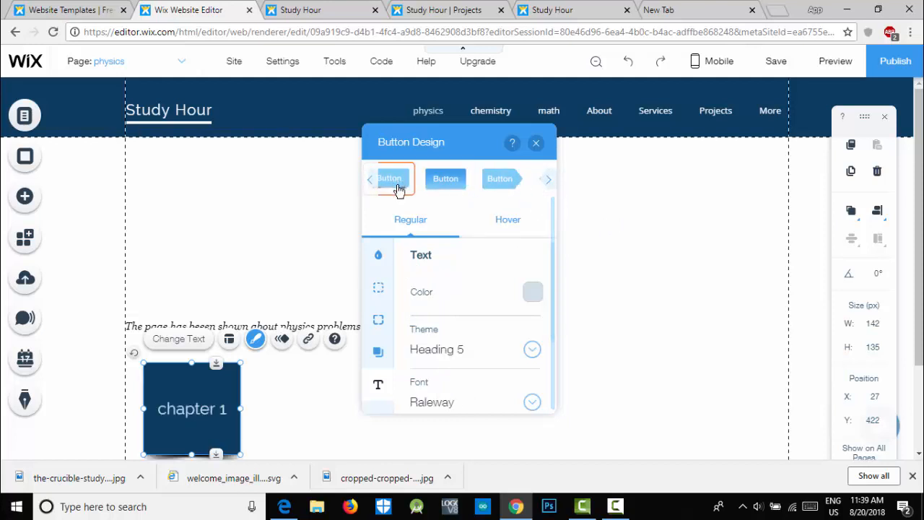
scroll(313, 379, down, 2)
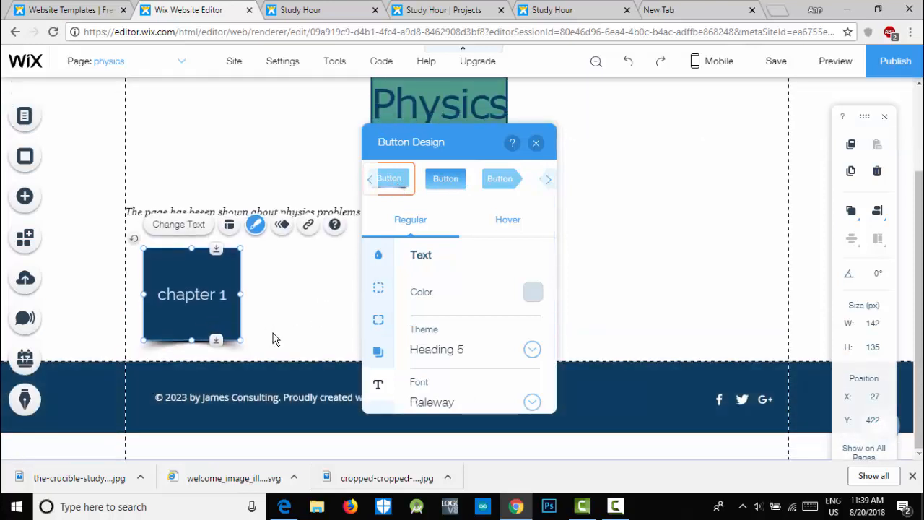
scroll(275, 339, up, 2)
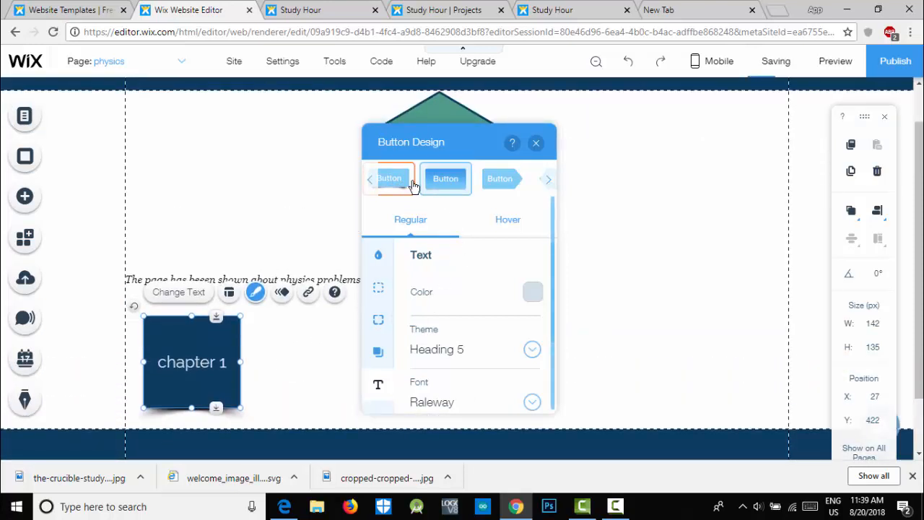
click(372, 181)
click(372, 181)
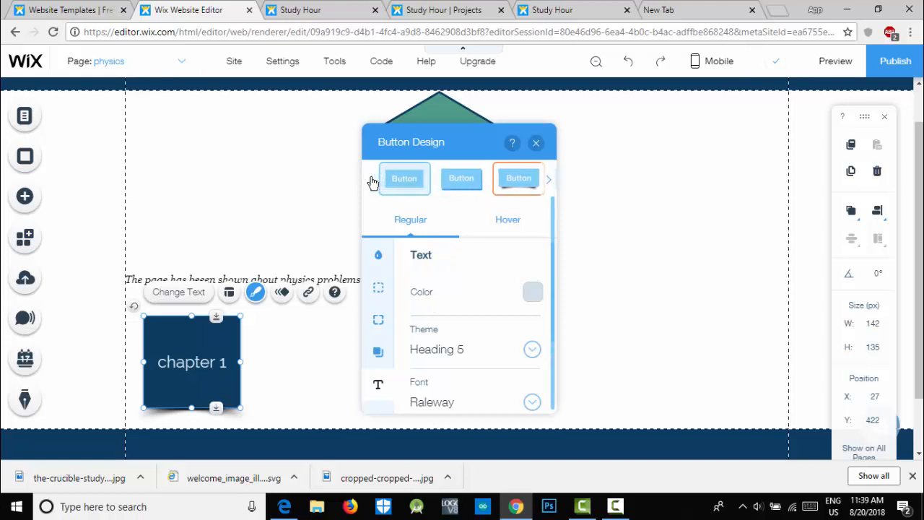
Check the chapter 1 button's hover and regular text settings and try other site colors for the regular text
click(499, 217)
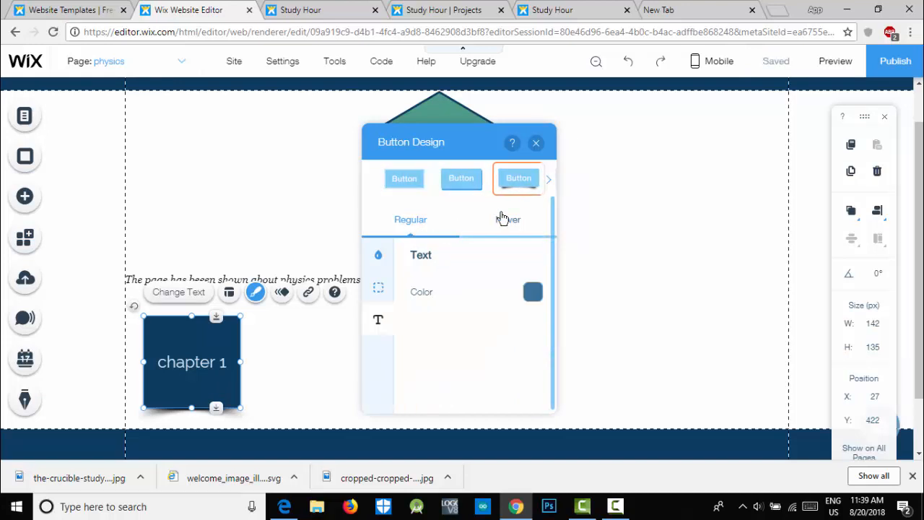
click(408, 229)
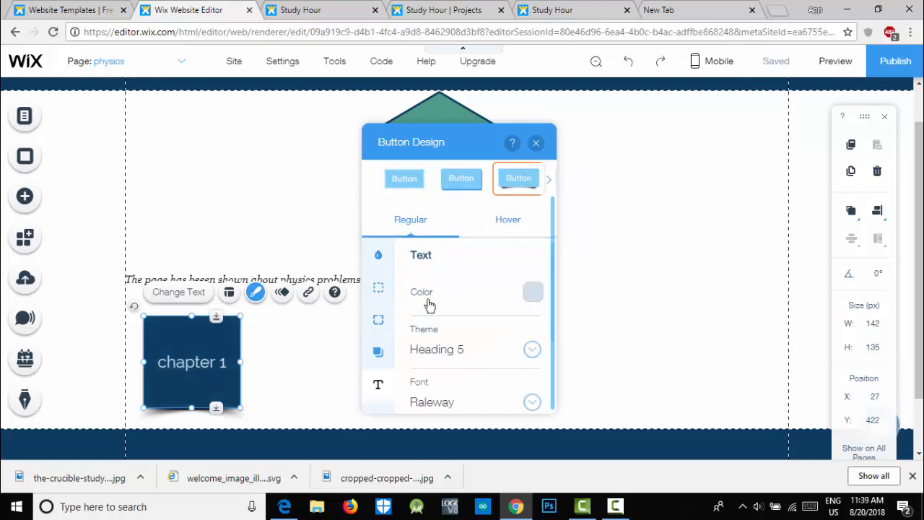
click(533, 292)
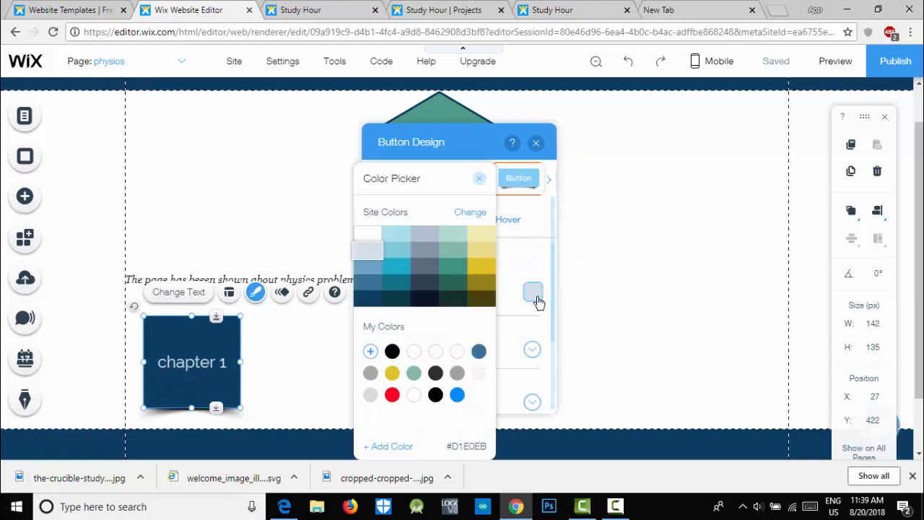
click(482, 298)
click(390, 253)
click(786, 219)
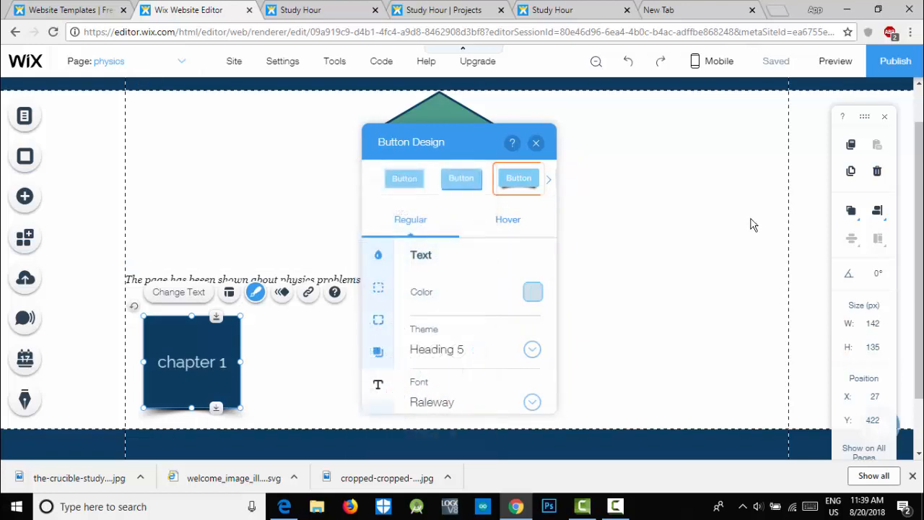
click(532, 294)
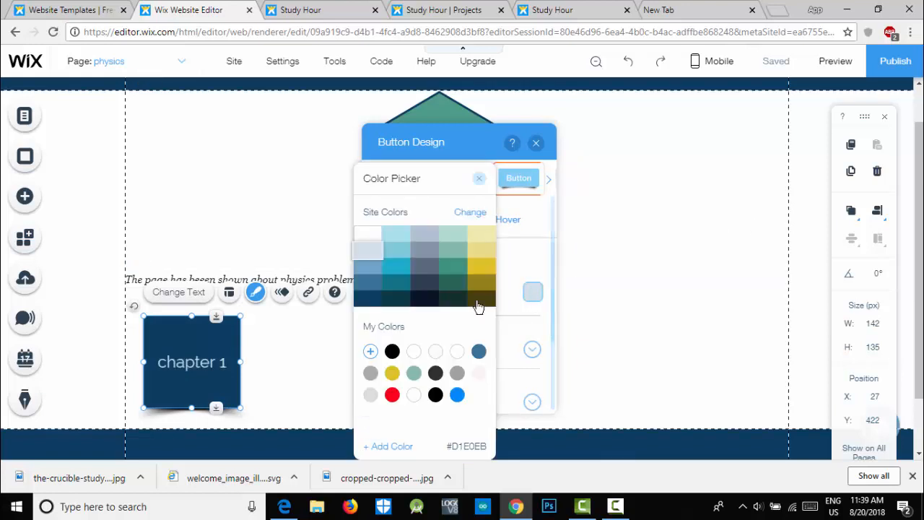
click(697, 247)
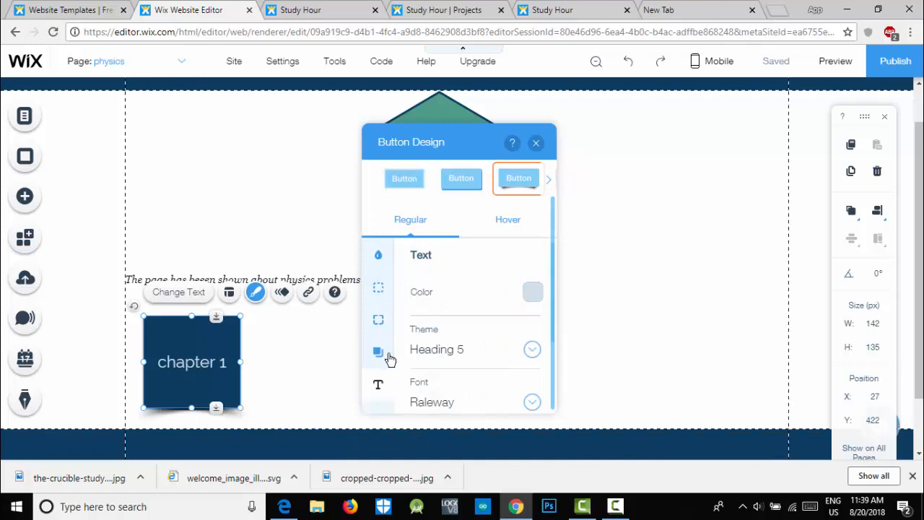
Customize the chapter 1 button's design by setting its regular fill color to dark green #296356
click(321, 388)
click(232, 373)
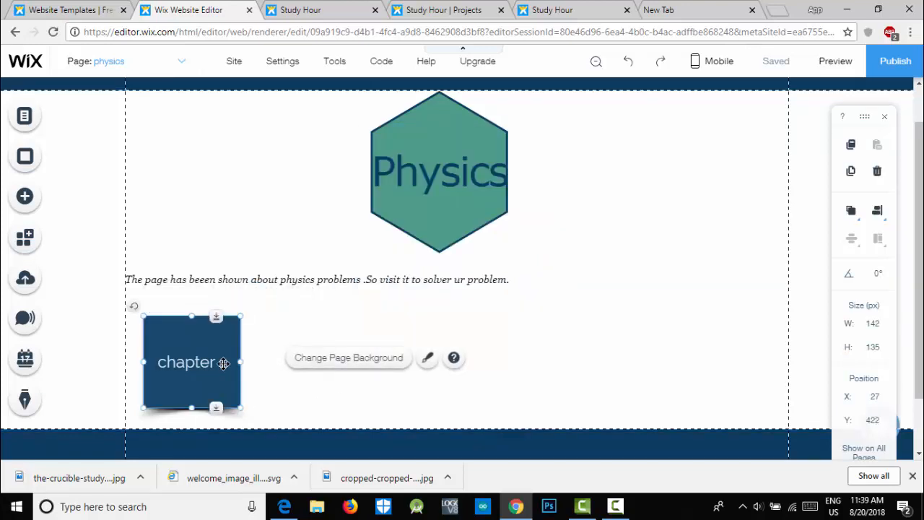
click(256, 293)
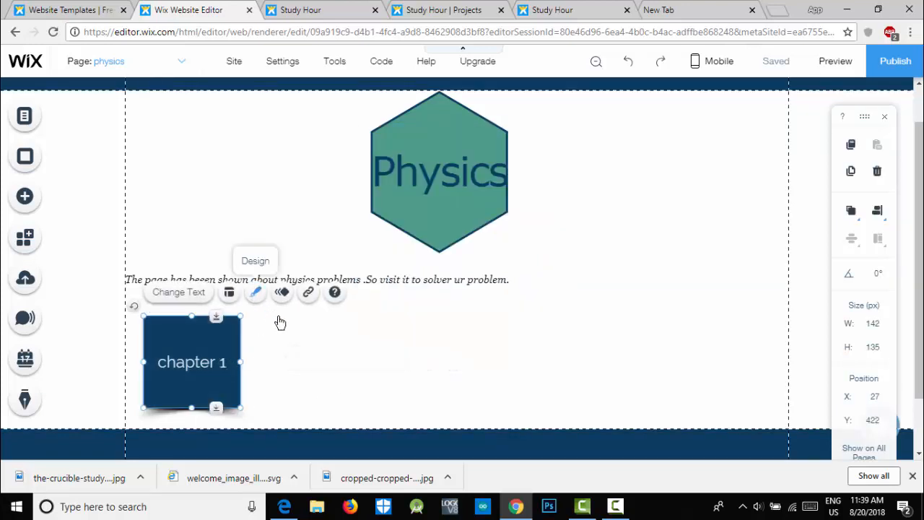
click(458, 384)
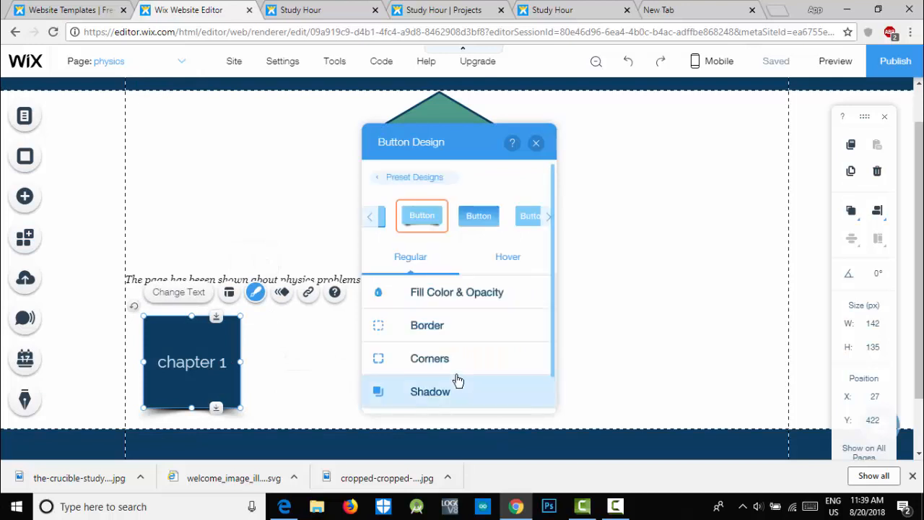
click(464, 299)
click(530, 345)
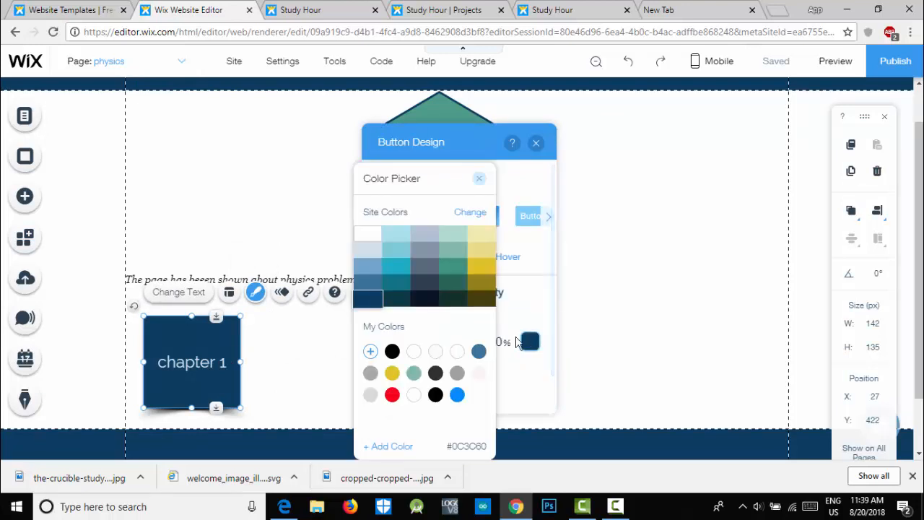
click(455, 282)
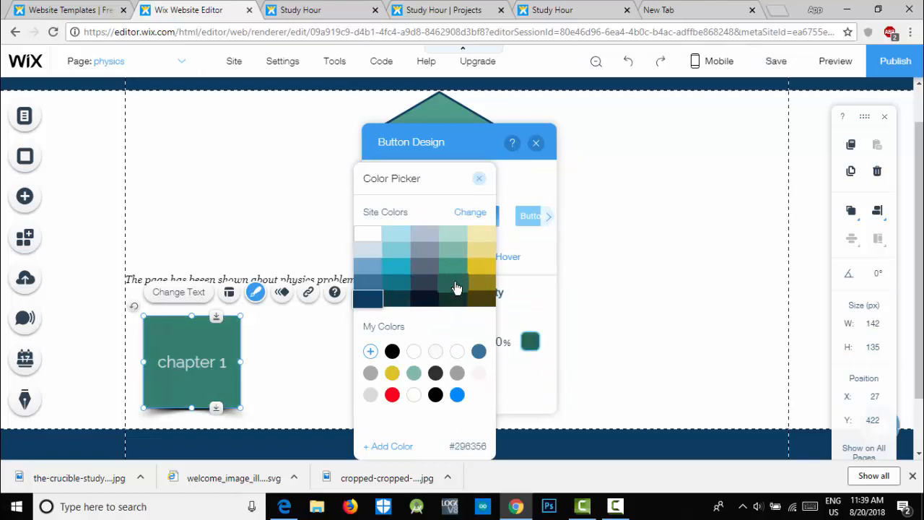
click(580, 282)
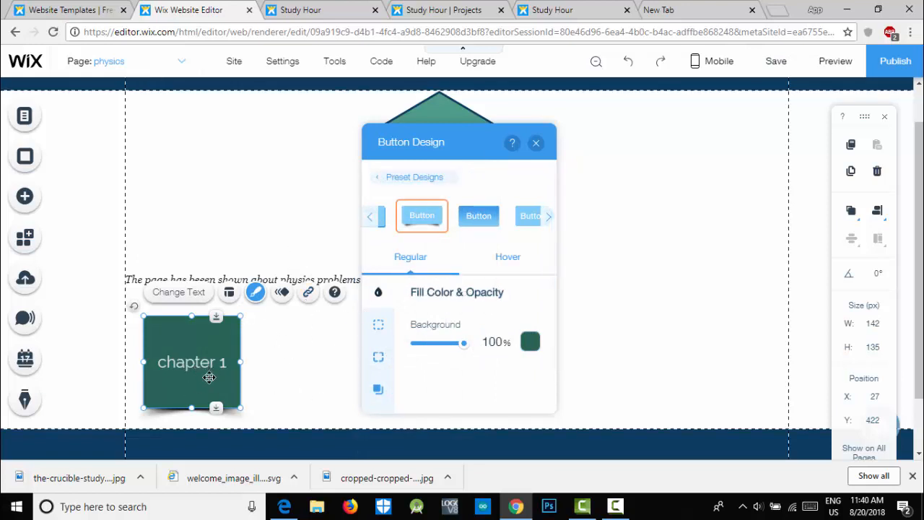
Link the chapter 1 button to the chemistry page, opening in the current window, and recheck its link settings
click(309, 293)
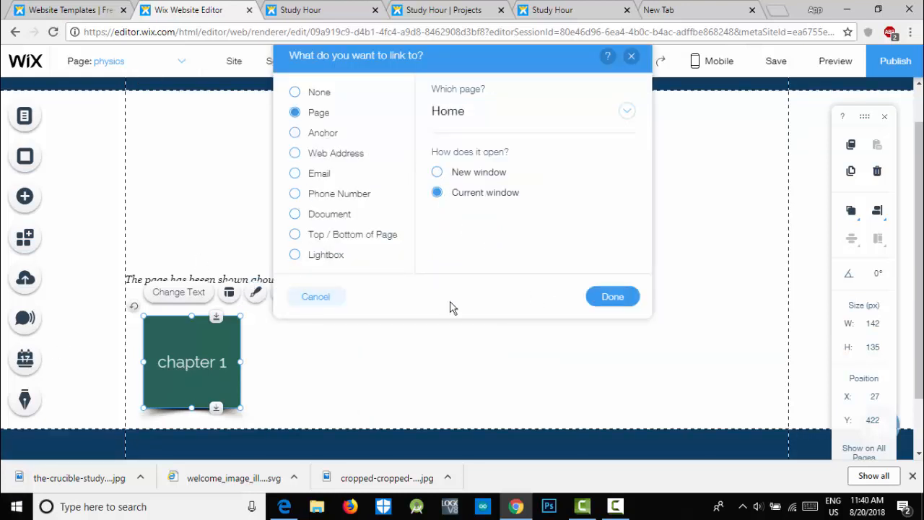
click(627, 112)
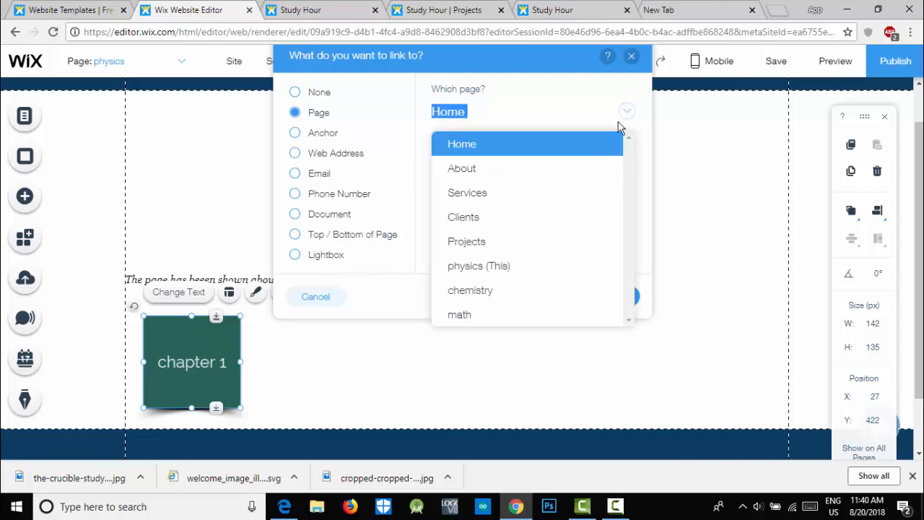
click(486, 292)
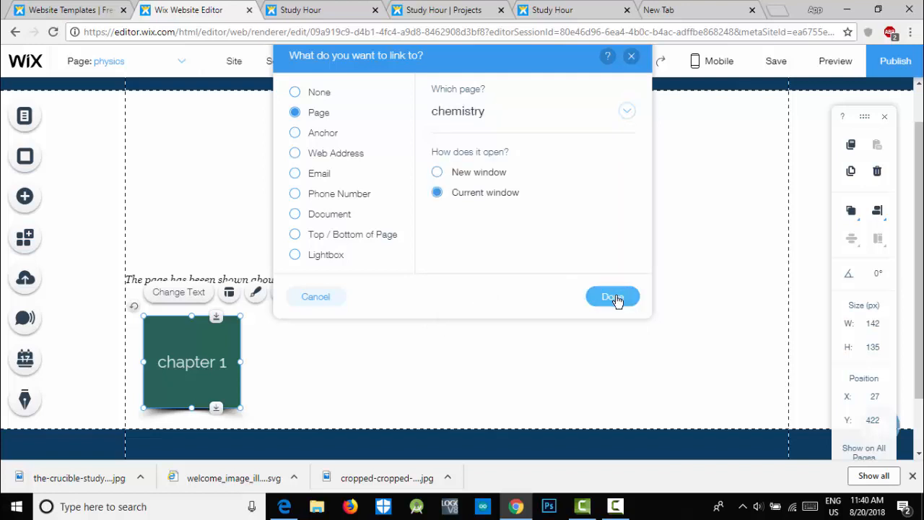
click(612, 297)
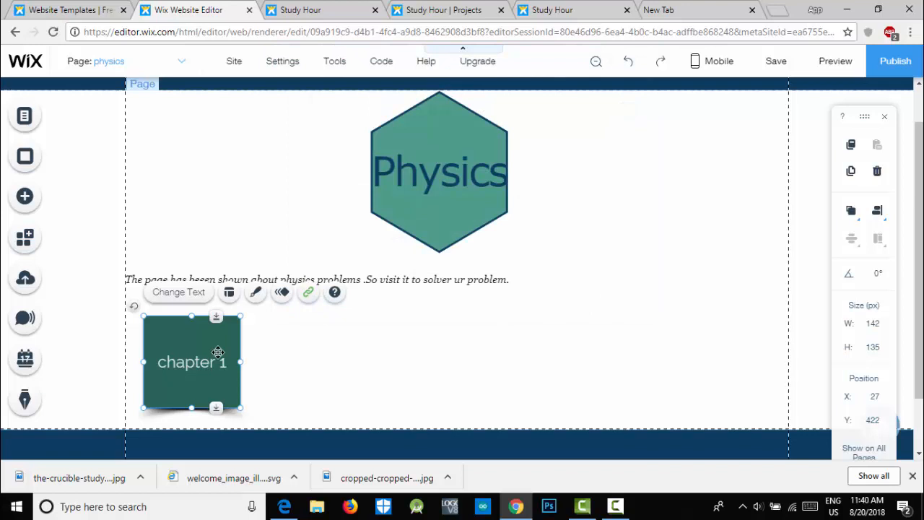
click(308, 292)
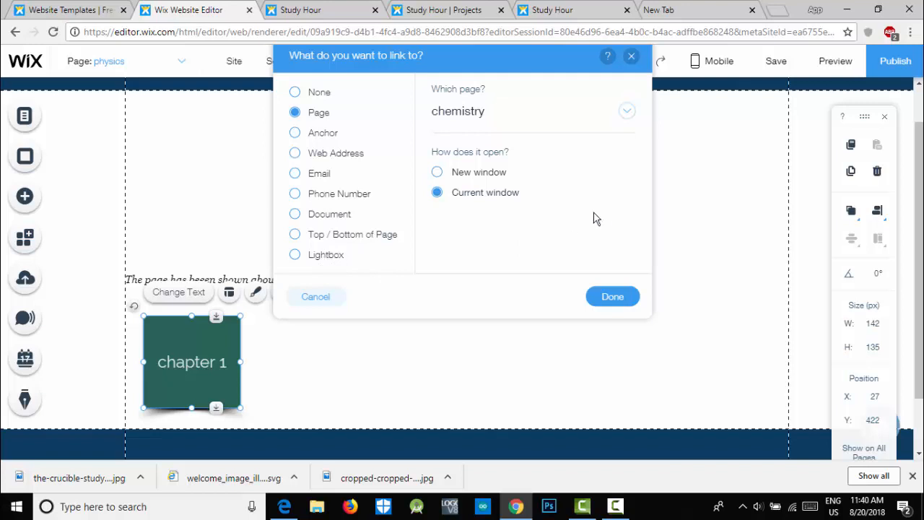
click(613, 305)
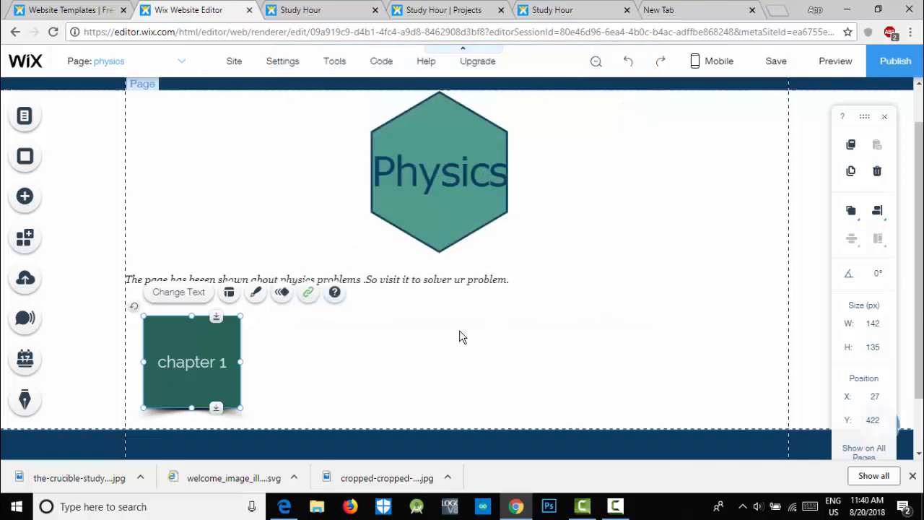
click(378, 353)
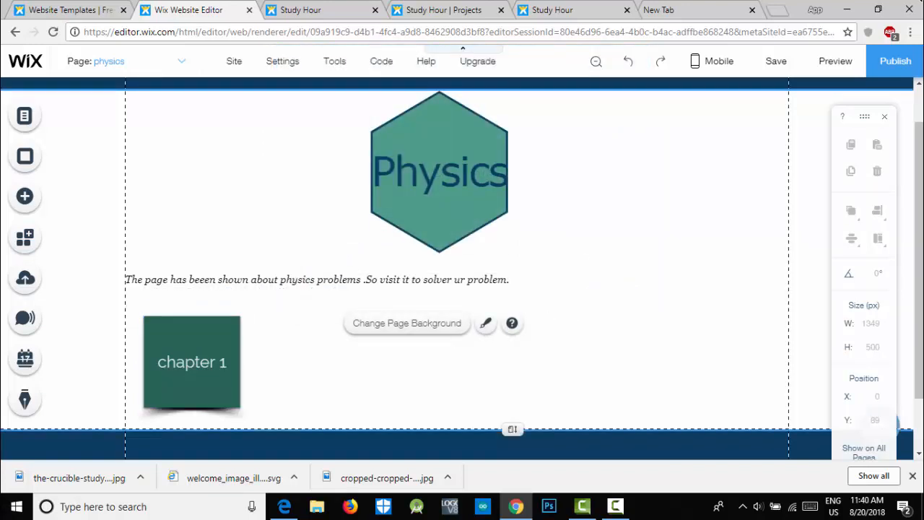
Publish the site and open the live version
click(900, 63)
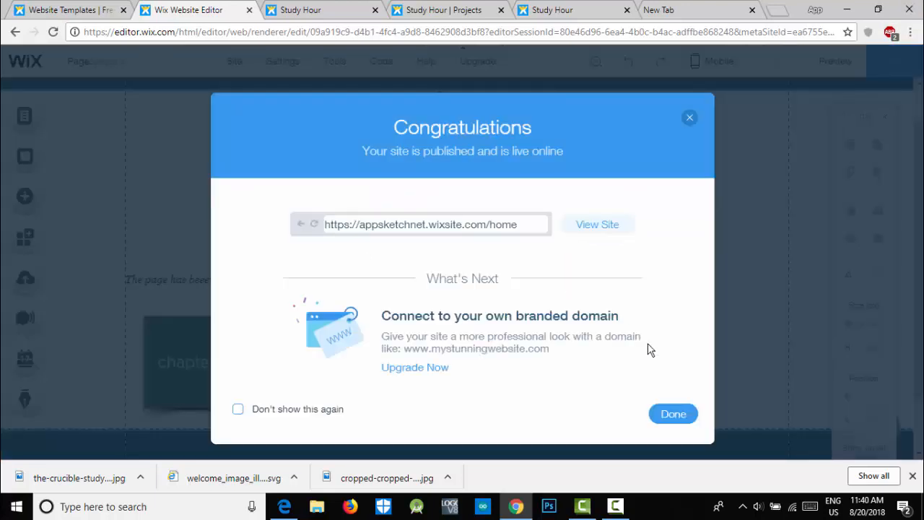
click(601, 229)
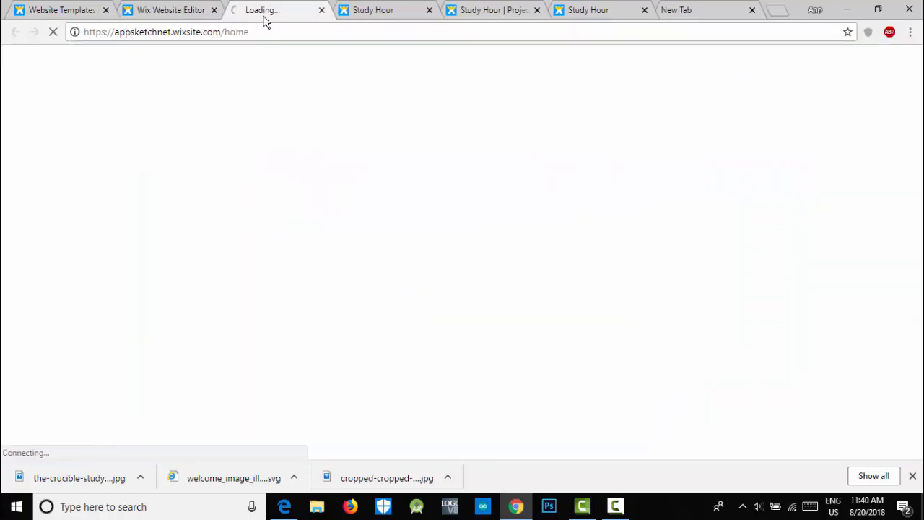